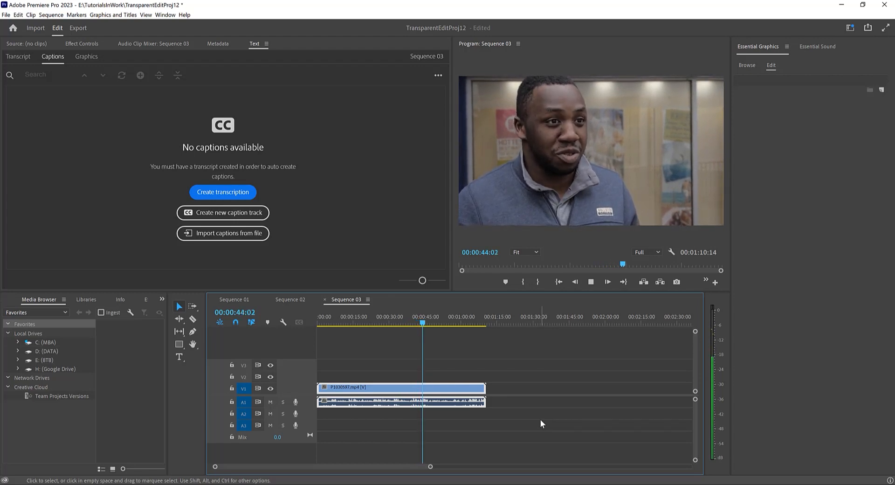
# - Play through the interview clip to find the cut point and split it with the Razor tool at 00:00:43:09
pyautogui.press('space')
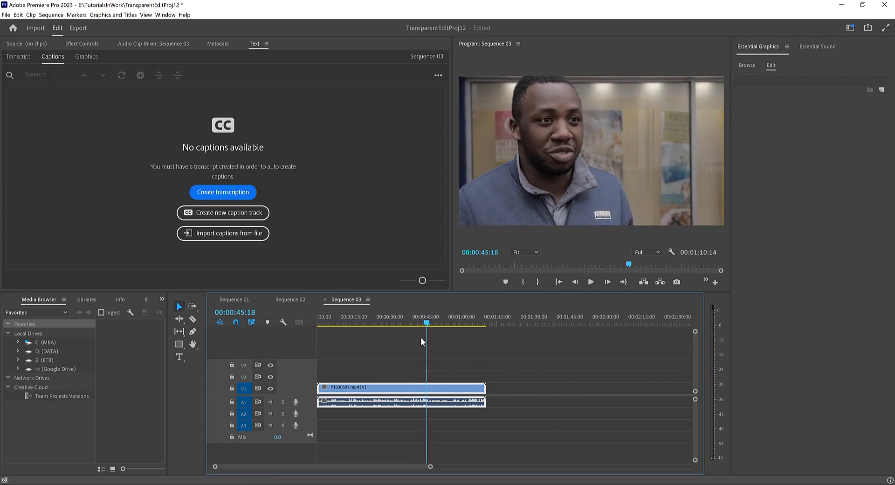
pyautogui.moveTo(426, 325); pyautogui.dragTo(417, 327)
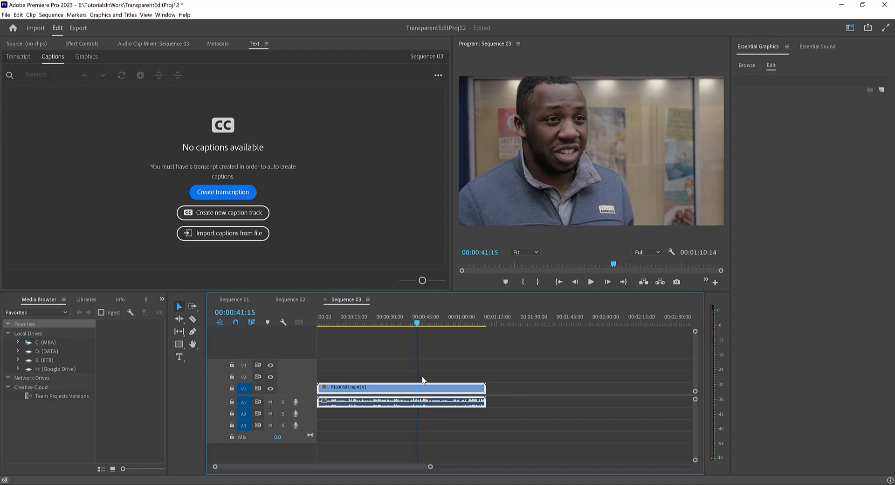
pyautogui.press('space')
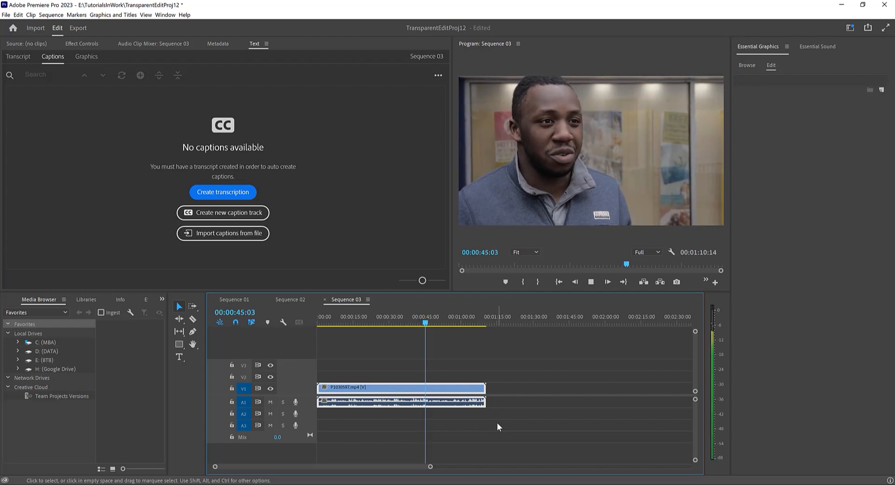
pyautogui.press('space')
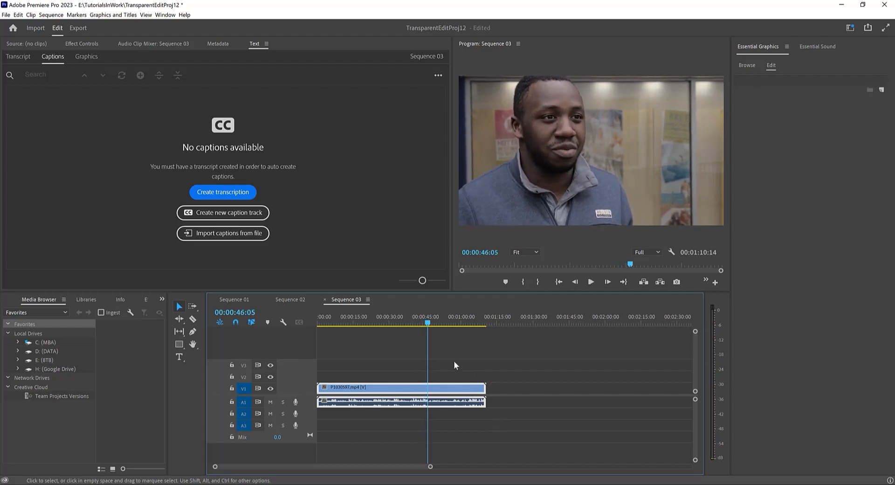
pyautogui.moveTo(428, 325); pyautogui.dragTo(421, 327)
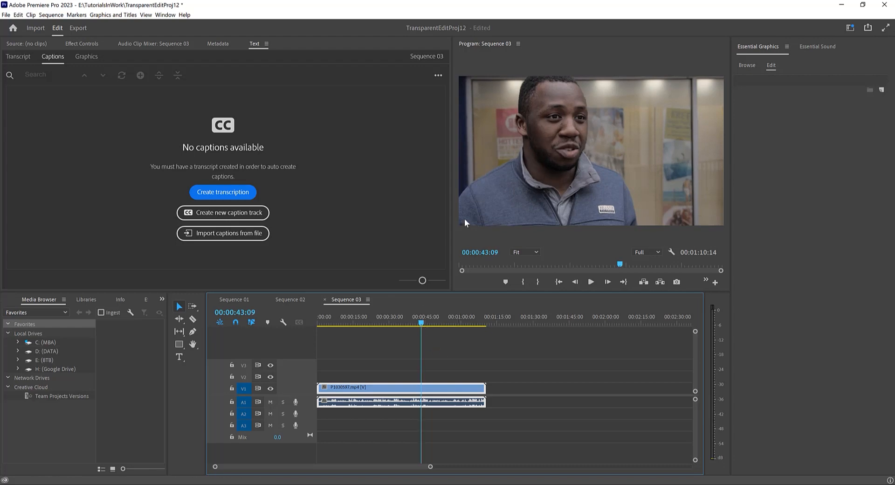
pyautogui.click(197, 321)
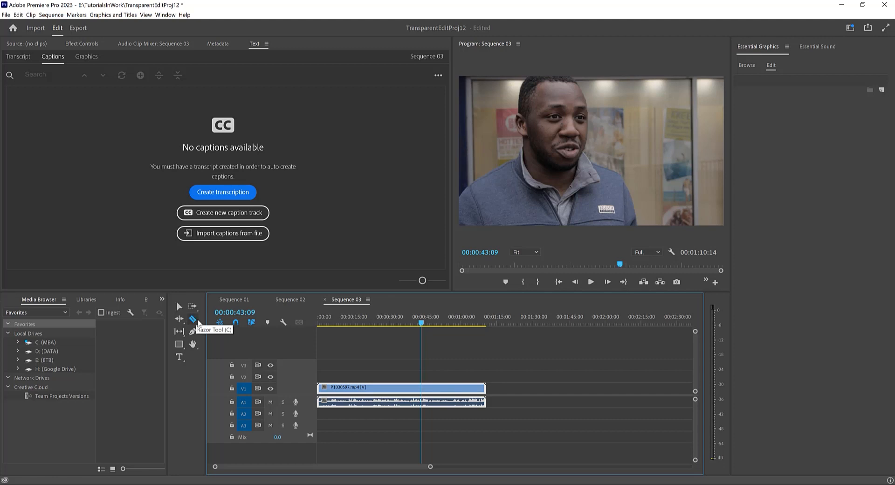
pyautogui.click(425, 392)
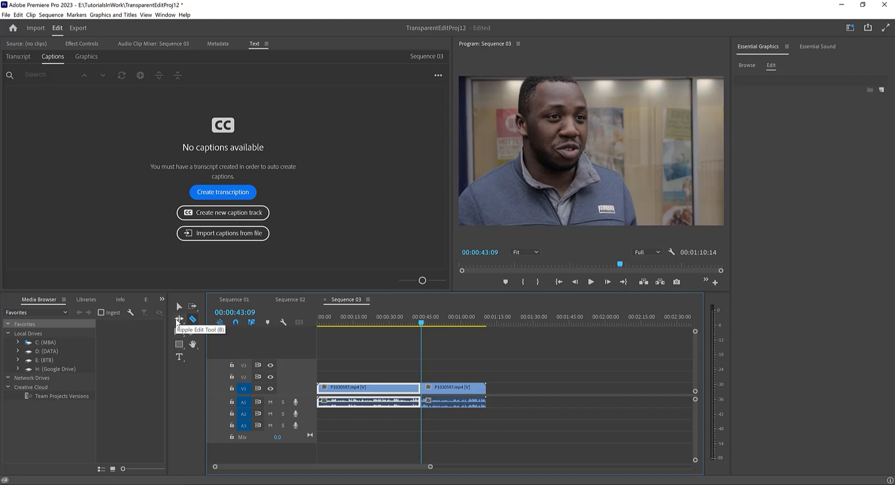
# - Ripple-trim the start of the clip after the cut by +25 frames, one frame at a time
pyautogui.click(178, 321)
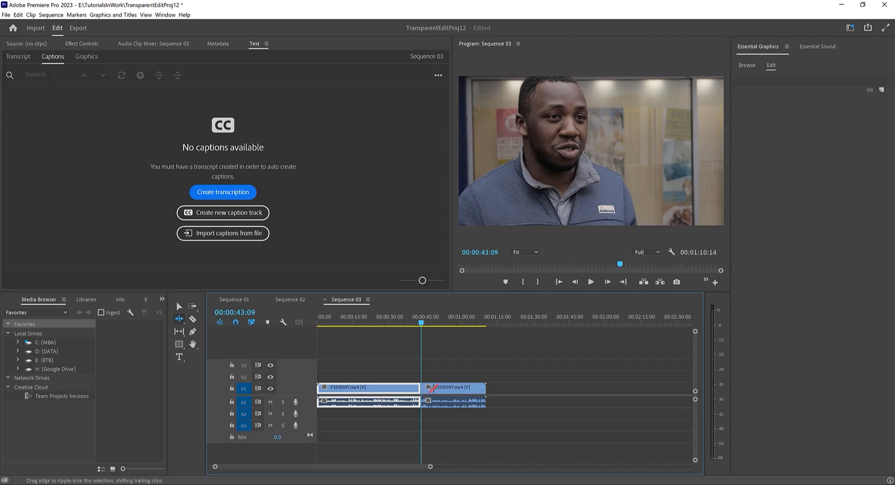
pyautogui.click(422, 388)
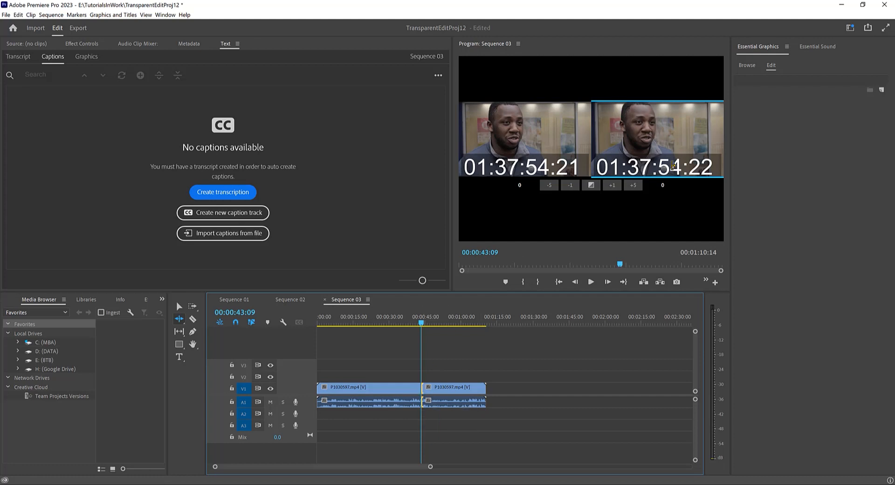
pyautogui.click(612, 186)
pyautogui.click(613, 186)
pyautogui.click(613, 185)
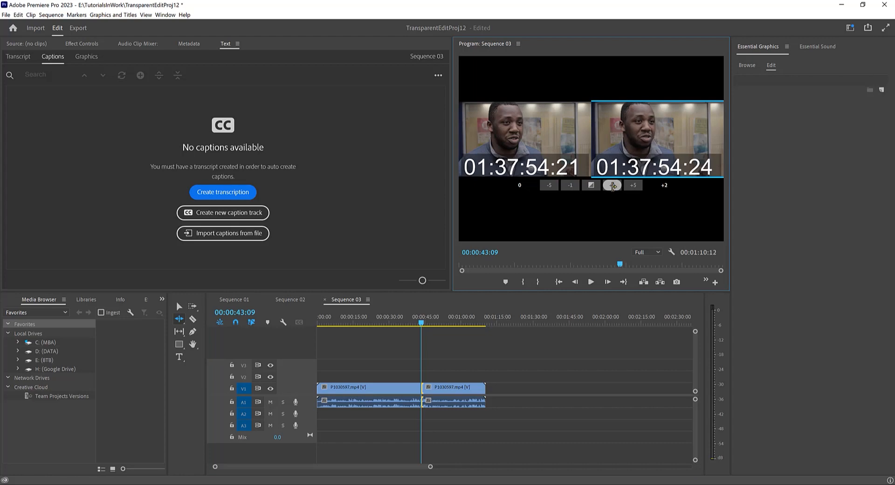
pyautogui.click(613, 185)
pyautogui.click(613, 186)
pyautogui.click(613, 185)
pyautogui.click(613, 185)
pyautogui.click(612, 186)
pyautogui.click(613, 186)
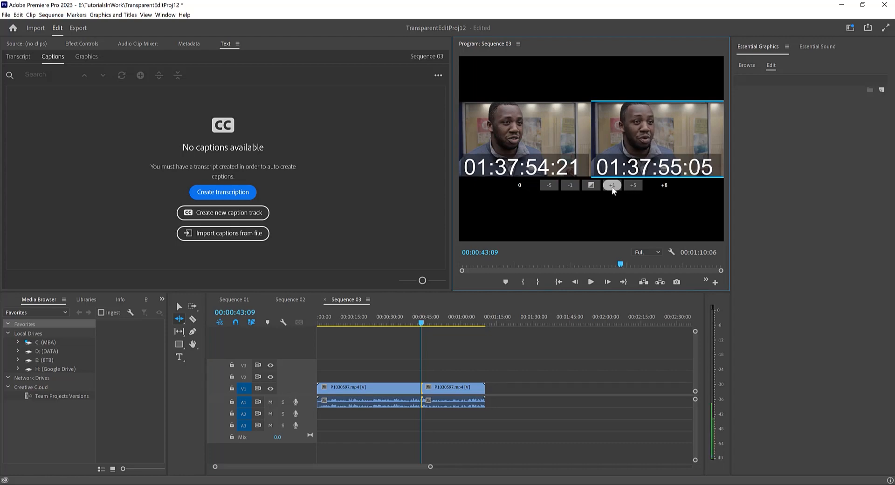
pyautogui.click(613, 185)
pyautogui.click(612, 186)
pyautogui.click(613, 186)
pyautogui.click(612, 186)
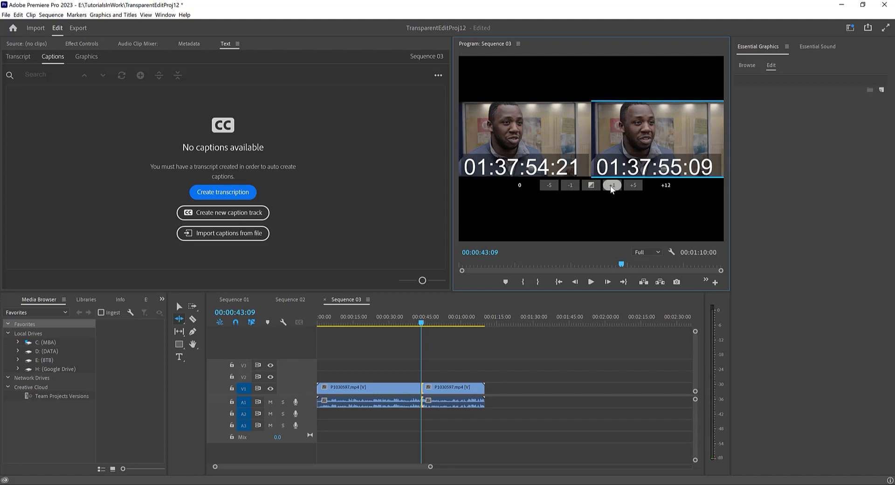
pyautogui.doubleClick(612, 186)
pyautogui.doubleClick(612, 185)
pyautogui.doubleClick(611, 186)
pyautogui.doubleClick(611, 186)
pyautogui.doubleClick(610, 186)
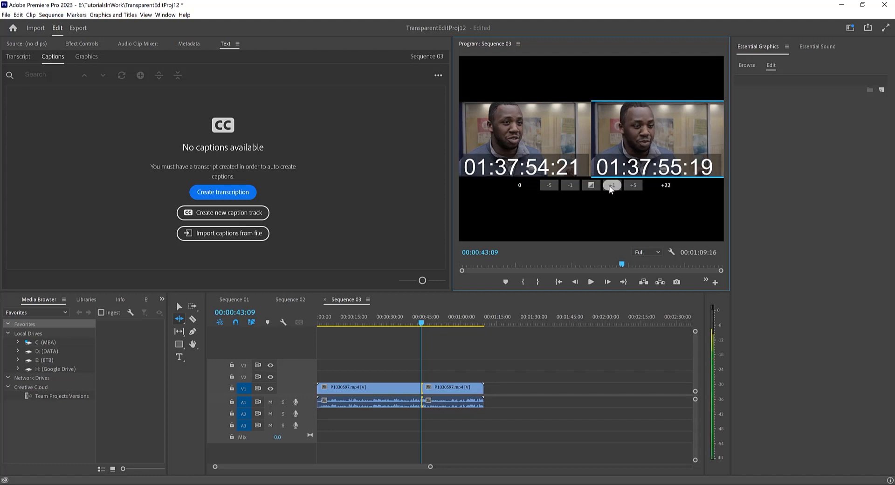
pyautogui.click(611, 185)
pyautogui.click(610, 186)
pyautogui.click(609, 185)
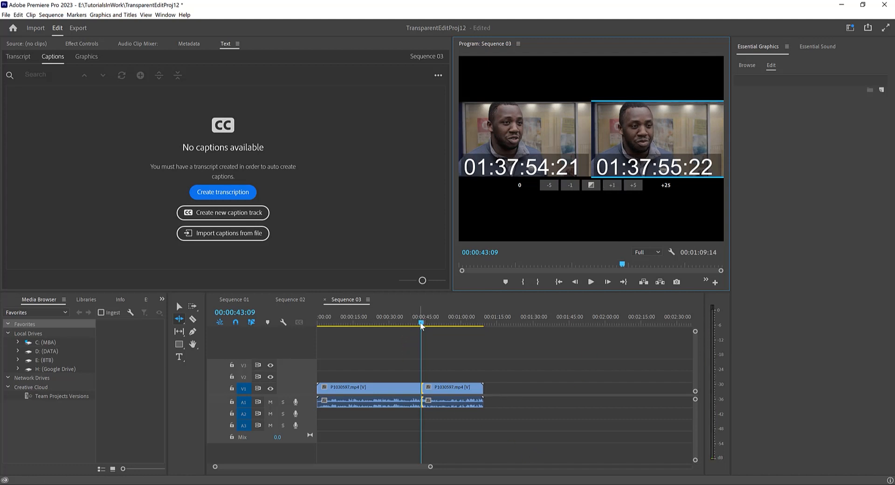
# - Play the sequence across the trimmed cut twice to review the jump between the two clips
pyautogui.moveTo(421, 324); pyautogui.dragTo(414, 325)
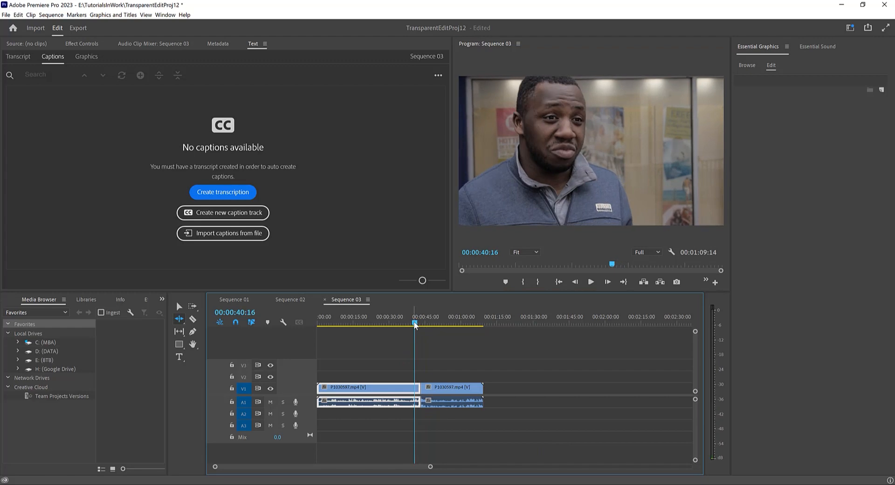
pyautogui.press('space')
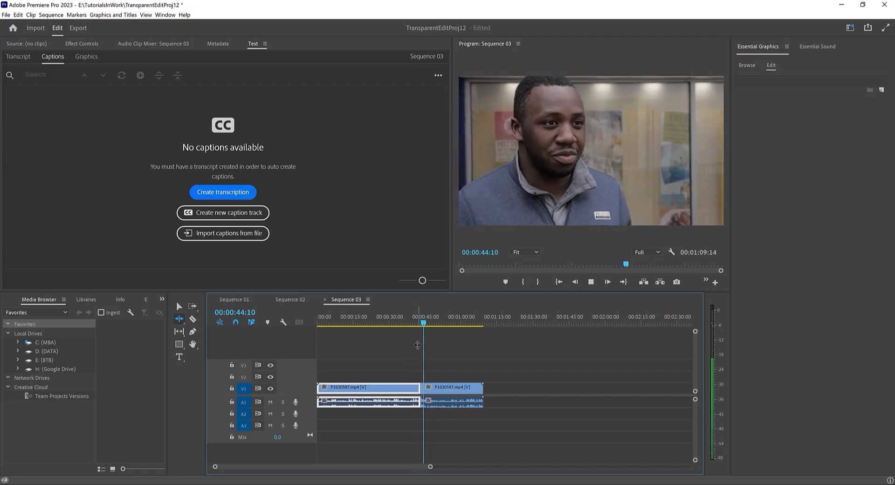
pyautogui.press('space')
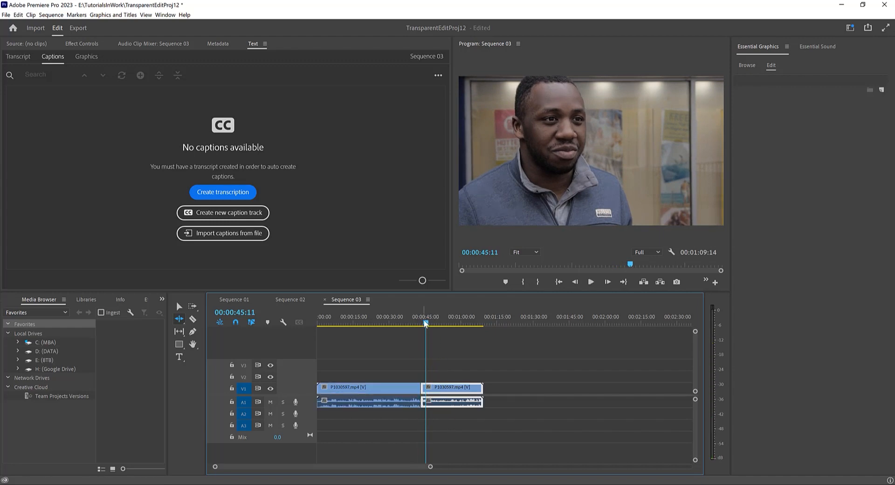
pyautogui.click(406, 324)
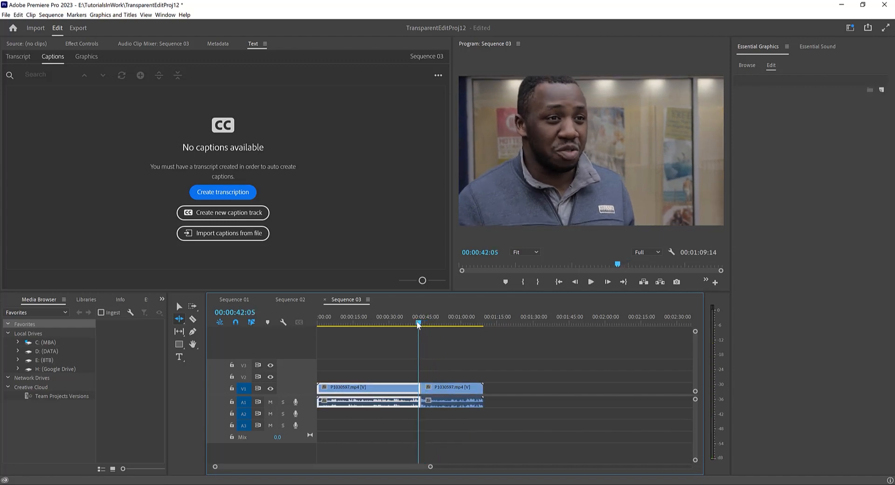
pyautogui.press('space')
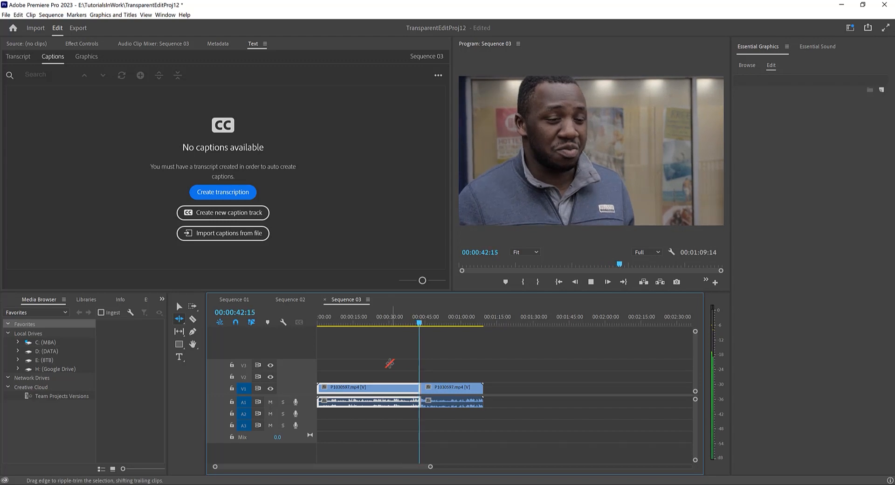
pyautogui.press('space')
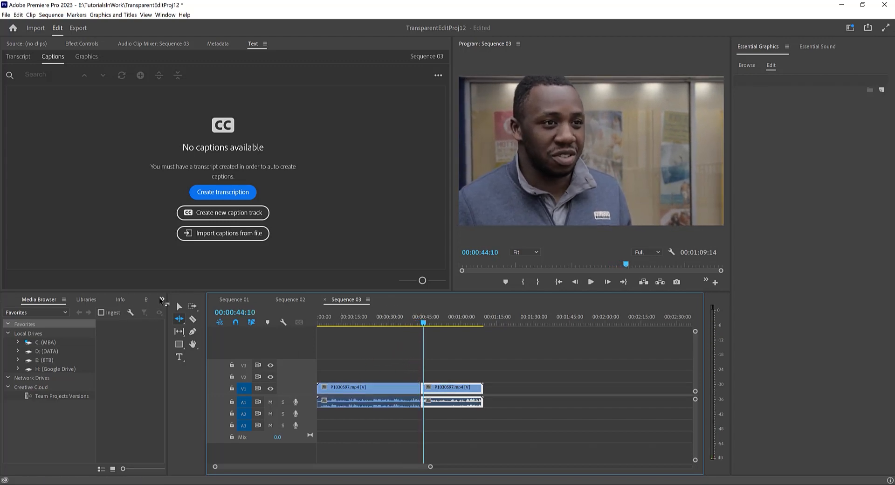
# - Apply the Morph Cut dissolve transition to the cut between the two interview clips on V1
pyautogui.click(161, 300)
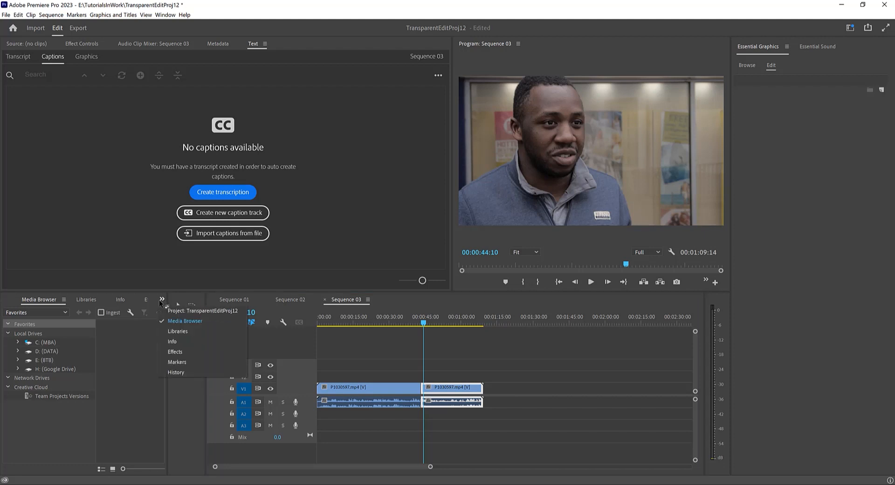
pyautogui.click(175, 351)
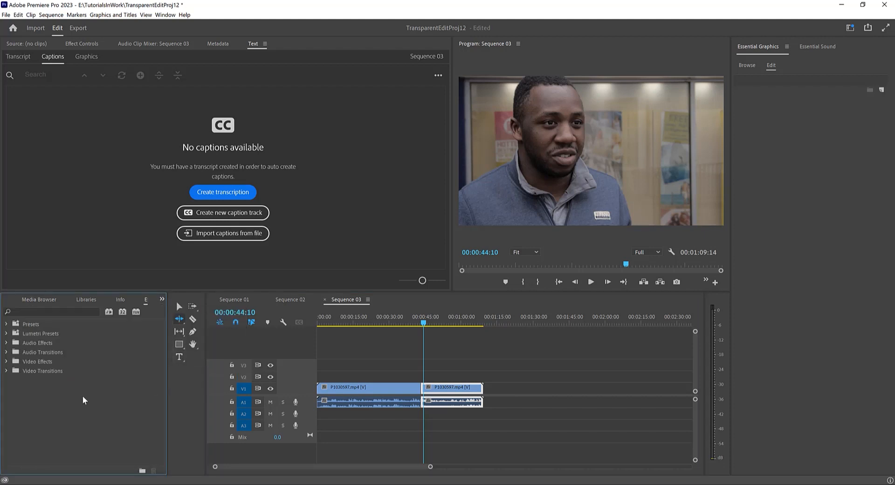
pyautogui.click(7, 371)
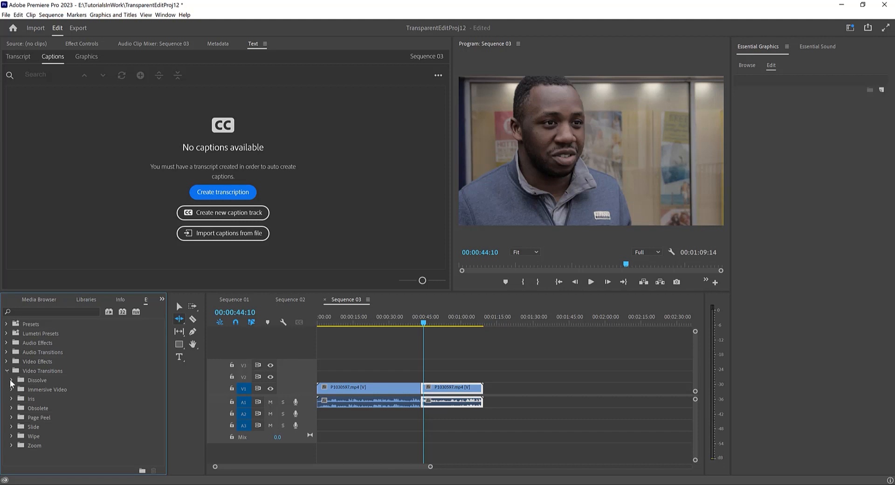
pyautogui.click(11, 381)
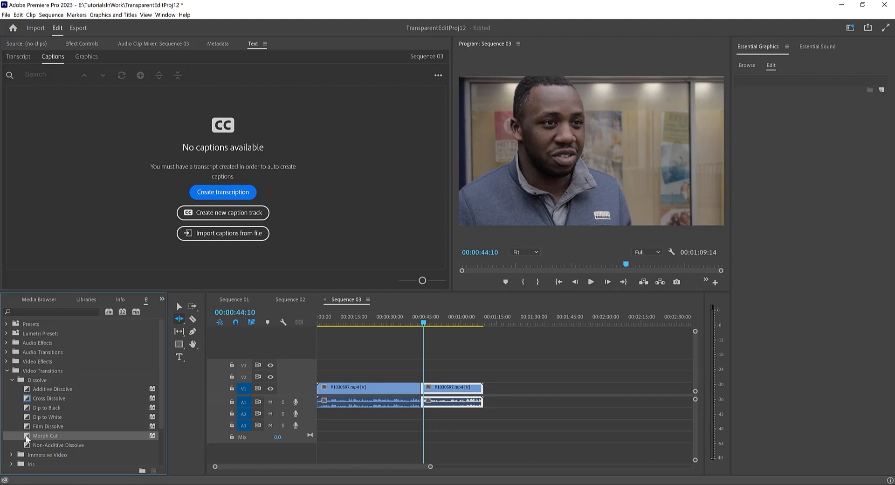
pyautogui.moveTo(26, 435); pyautogui.dragTo(429, 391)
pyautogui.moveTo(427, 394); pyautogui.dragTo(428, 393)
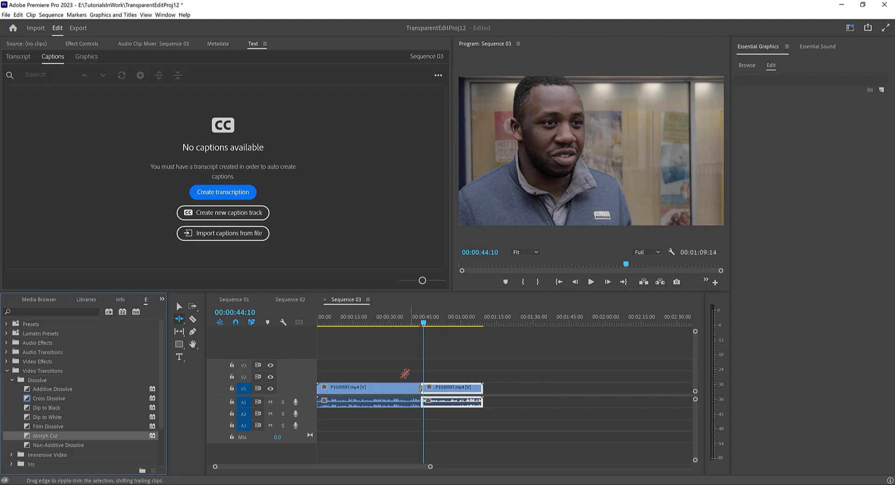
# - Set the Morph Cut transition's duration to 6 frames and return to the Selection tool
pyautogui.press('=')
pyautogui.press('=')
pyautogui.press('=')
pyautogui.press('=')
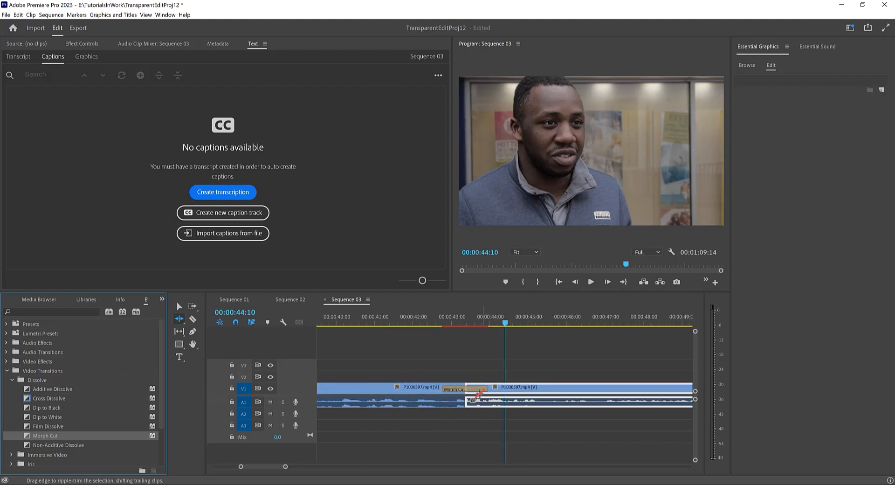
pyautogui.moveTo(505, 323); pyautogui.dragTo(413, 331)
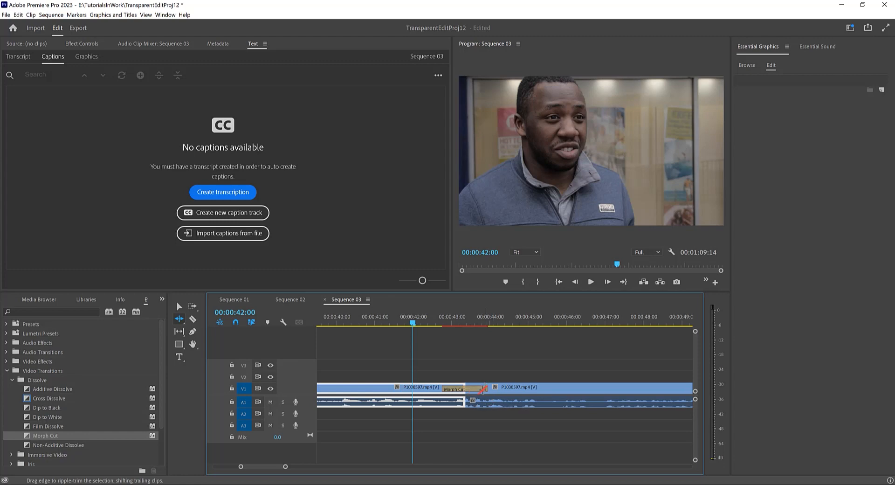
pyautogui.doubleClick(483, 389)
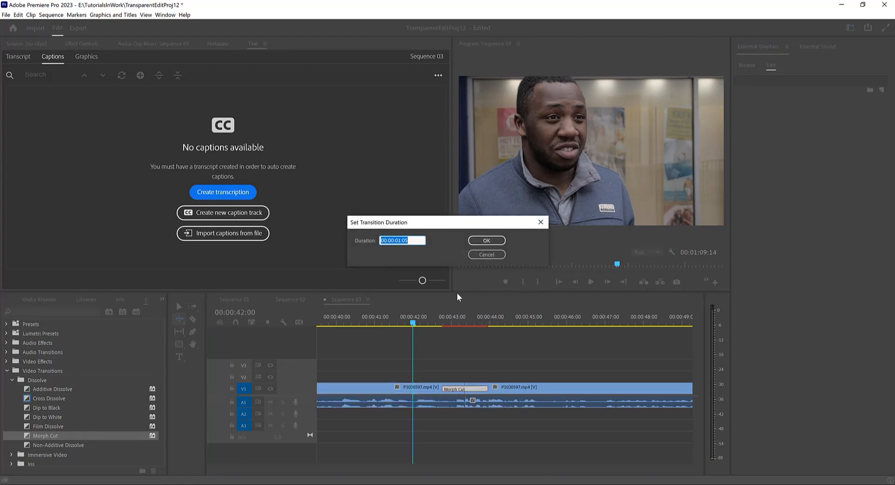
pyautogui.write('6')
pyautogui.click(496, 240)
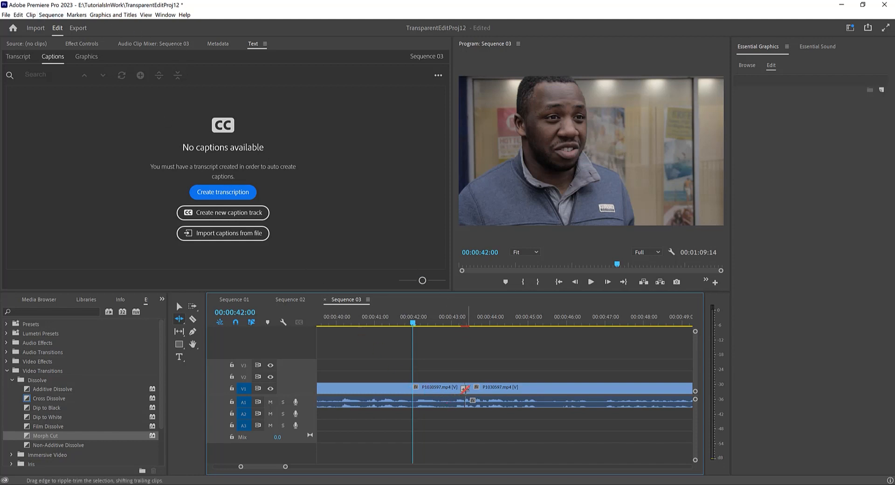
pyautogui.click(178, 305)
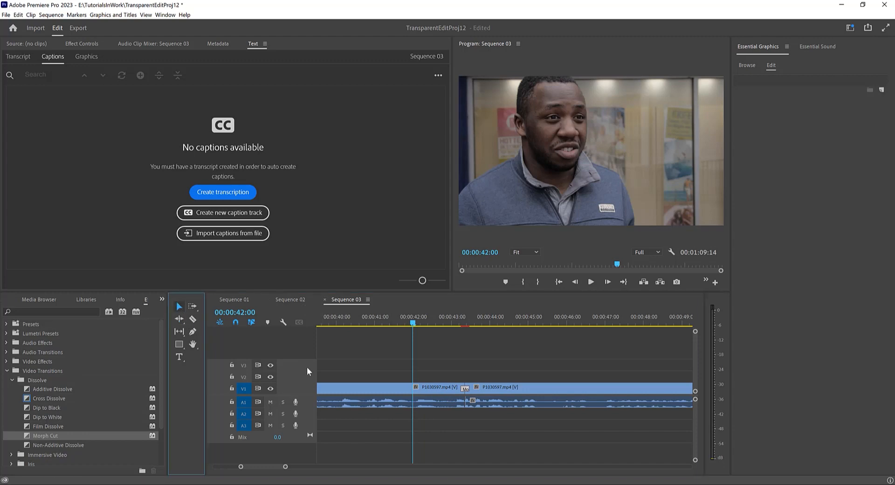
pyautogui.doubleClick(467, 391)
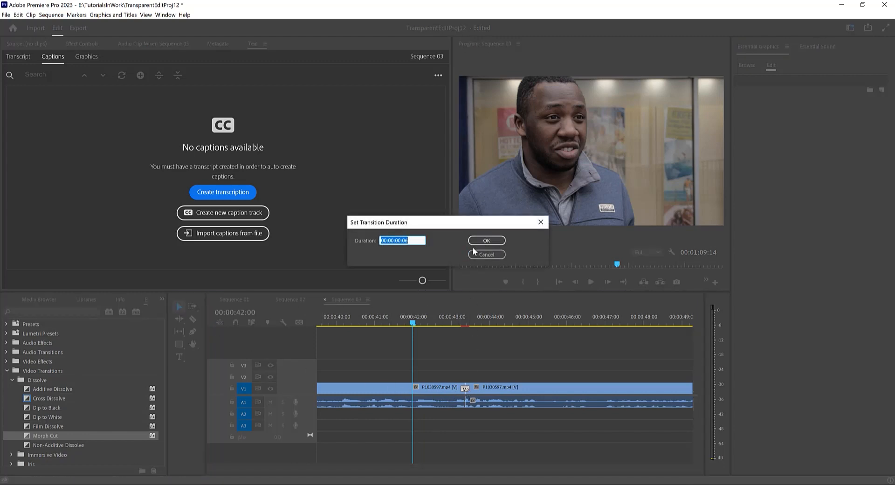
pyautogui.click(474, 250)
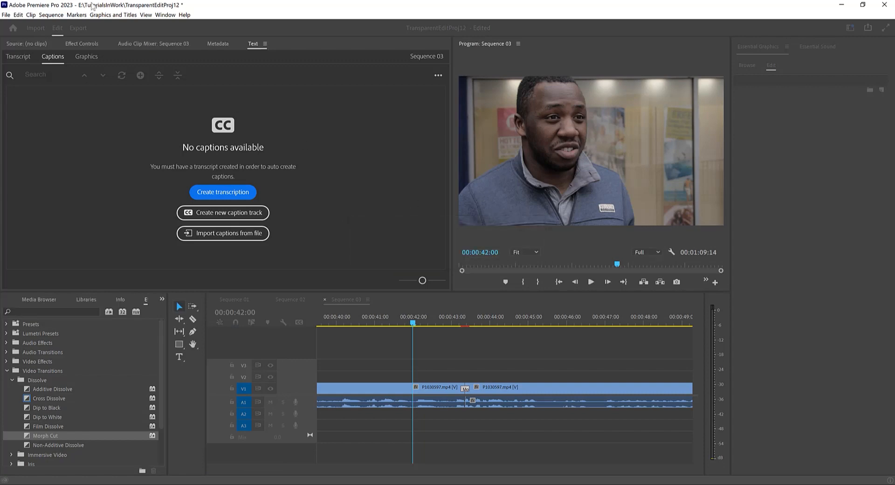
# - Render the selection with the Morph Cut transition and move the playhead to 00:00:42:16, just before the cut
pyautogui.click(51, 15)
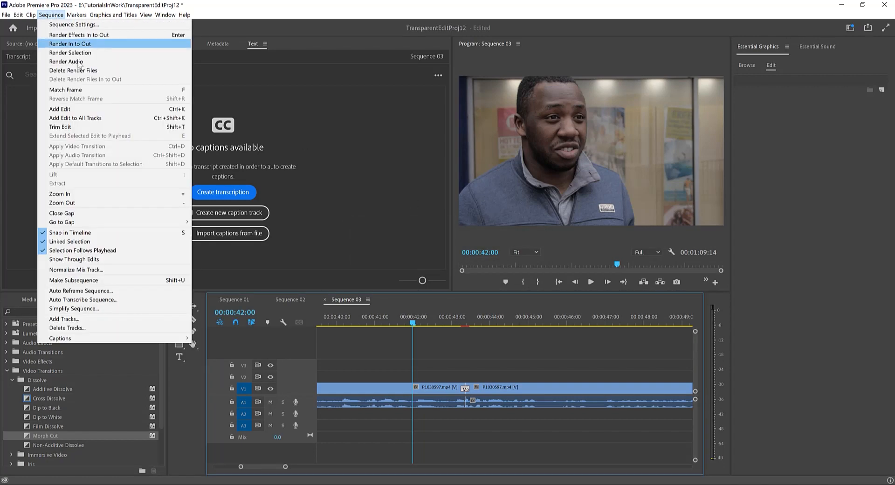
pyautogui.click(77, 53)
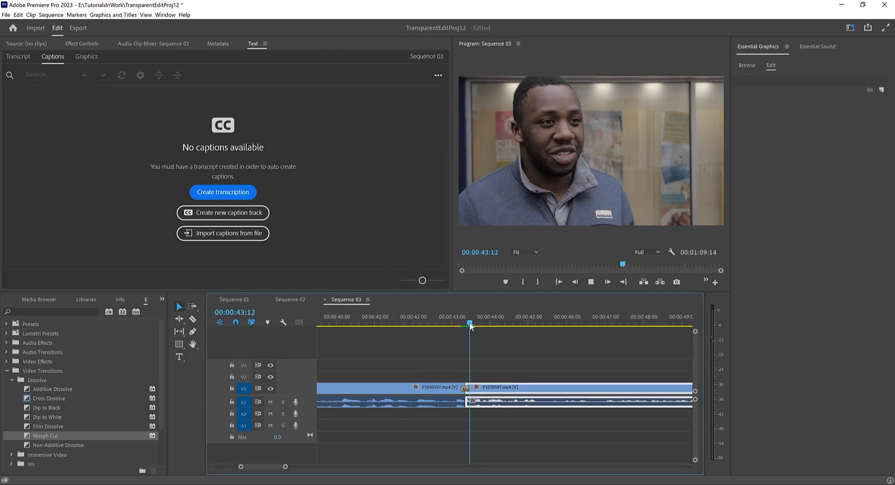
pyautogui.moveTo(469, 323); pyautogui.dragTo(438, 323)
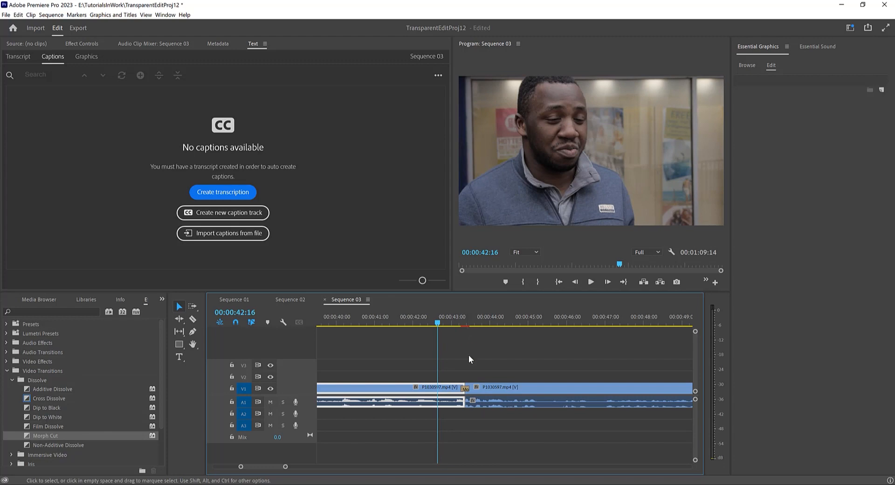
# - Select the Morph Cut transition between the two interview clips on V1 and render only that selection
pyautogui.click(466, 388)
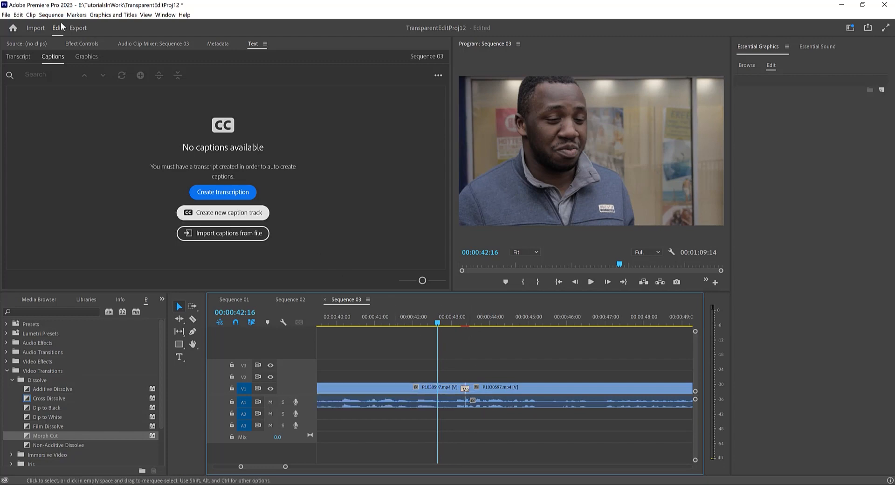
pyautogui.click(46, 17)
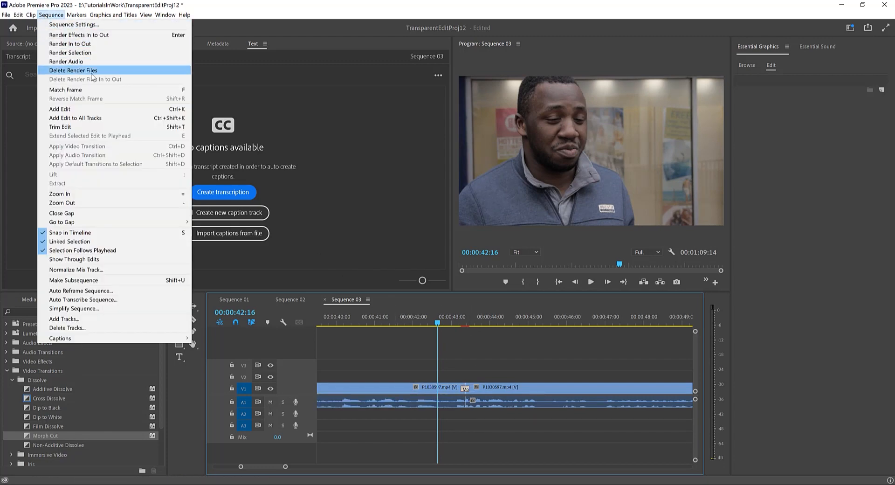
pyautogui.click(96, 46)
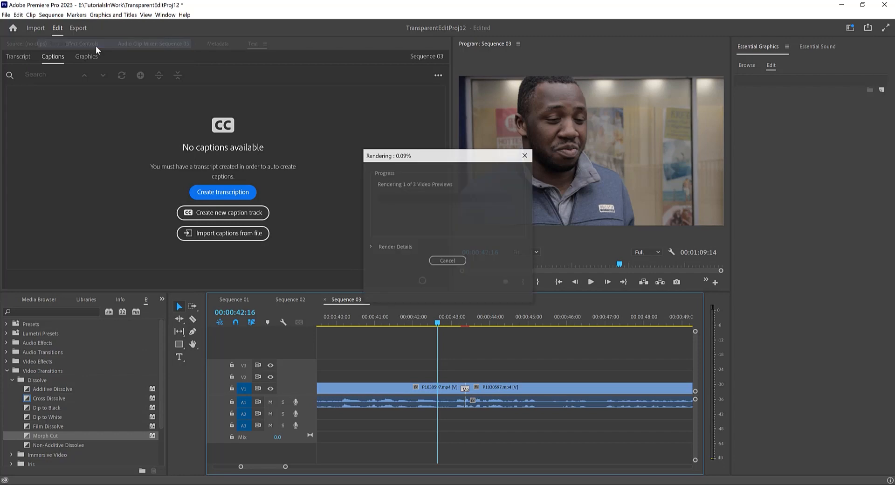
pyautogui.click(436, 260)
pyautogui.click(56, 14)
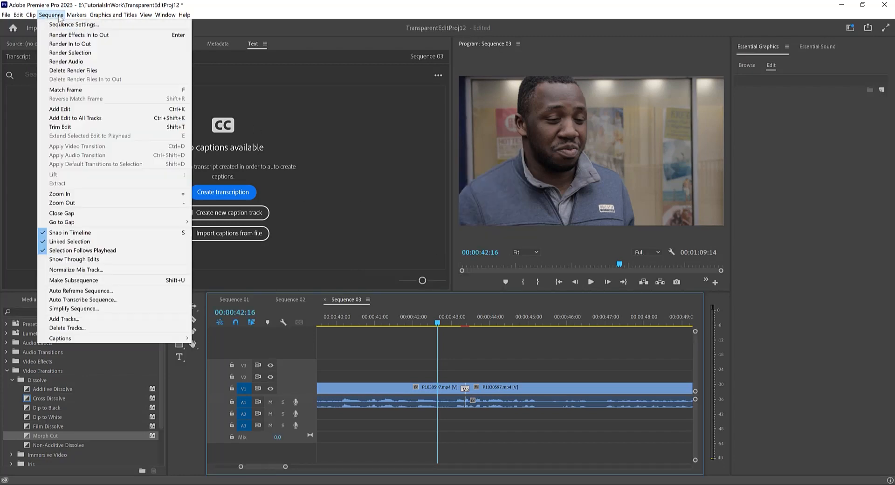
pyautogui.click(72, 53)
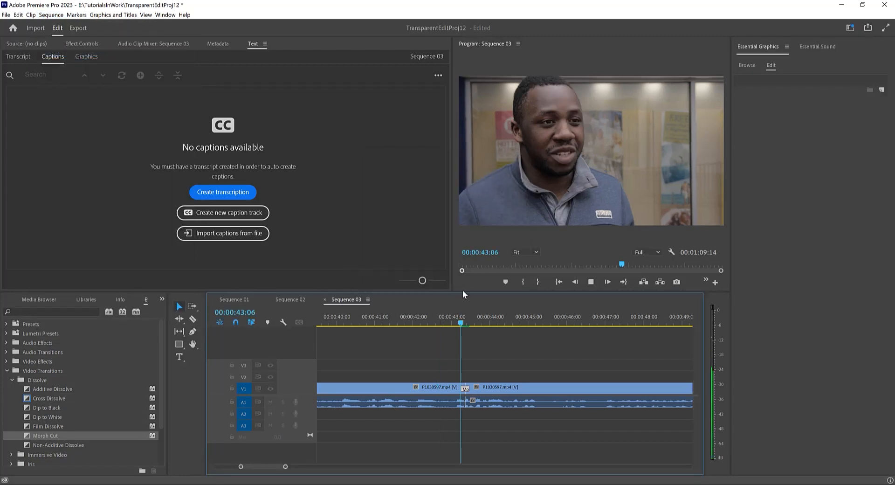
# - Play the sequence across the rendered Morph Cut transition twice from before the cut to review its smoothness
pyautogui.moveTo(469, 322); pyautogui.dragTo(445, 323)
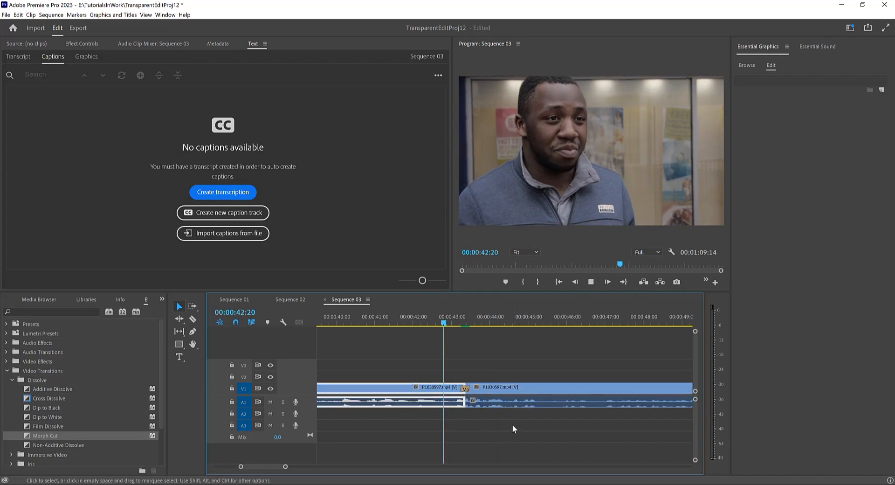
pyautogui.press('space')
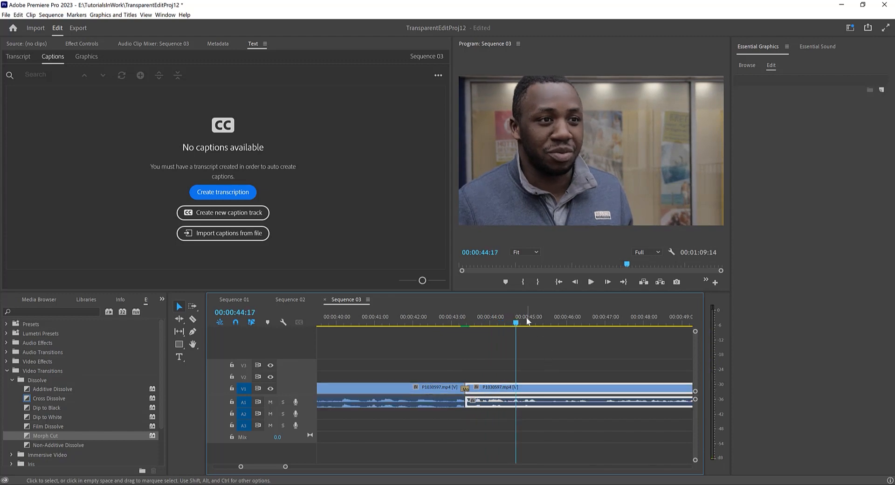
pyautogui.moveTo(516, 322); pyautogui.dragTo(384, 310)
pyautogui.press('space')
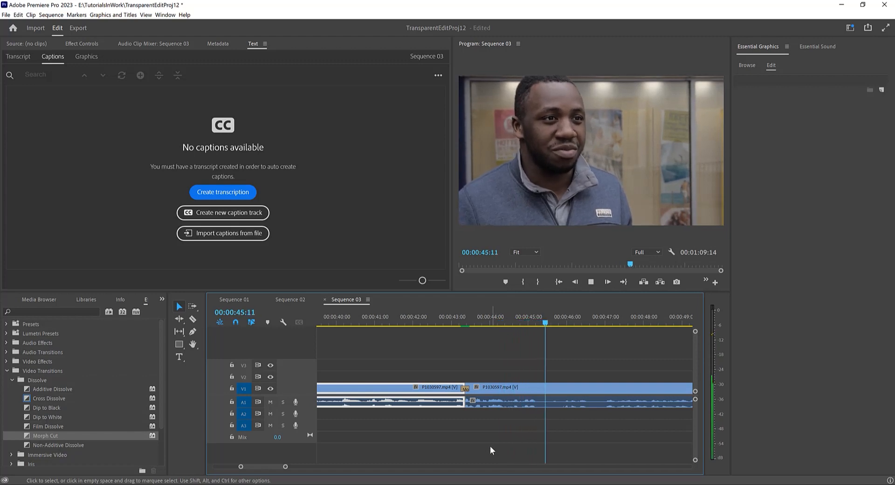
pyautogui.press('space')
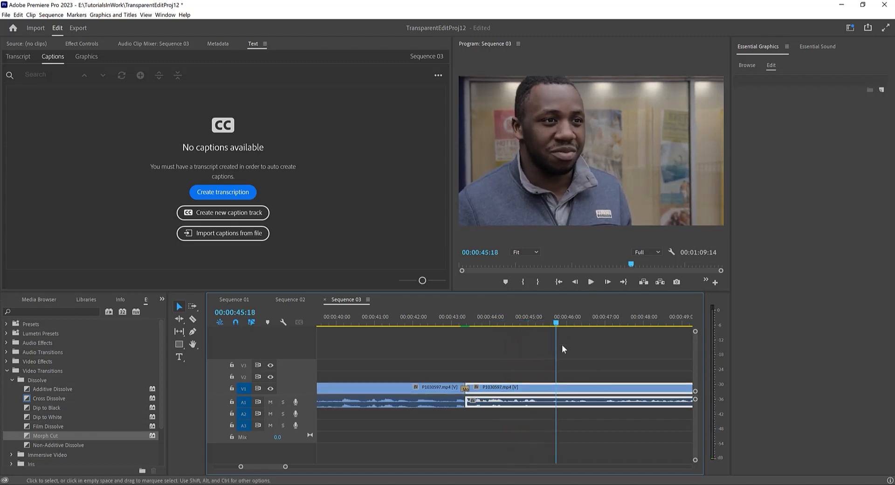